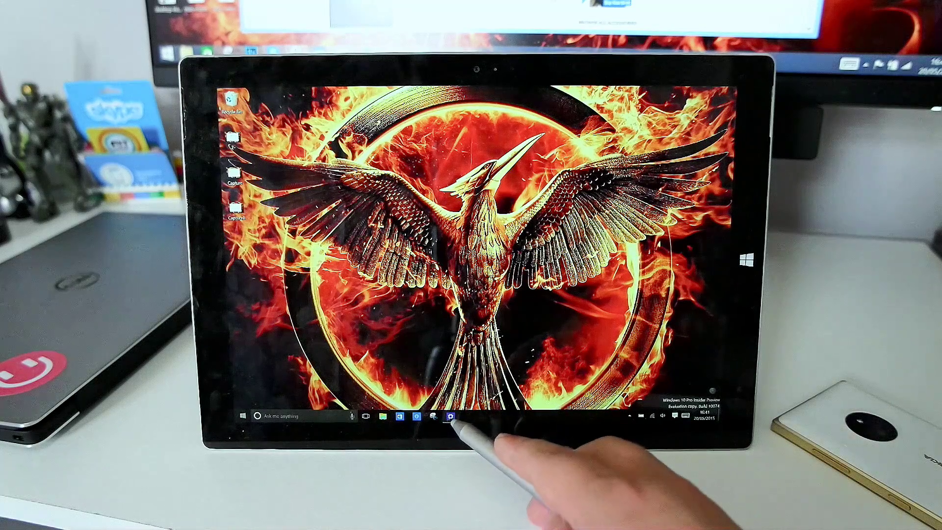
- Open Windows Settings from the taskbar to reach its category home page
click(450, 416)
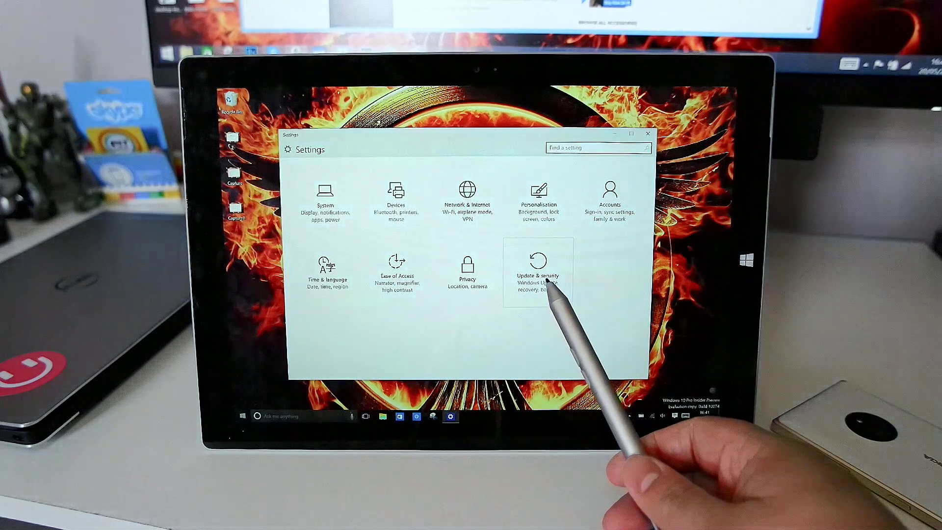
click(541, 283)
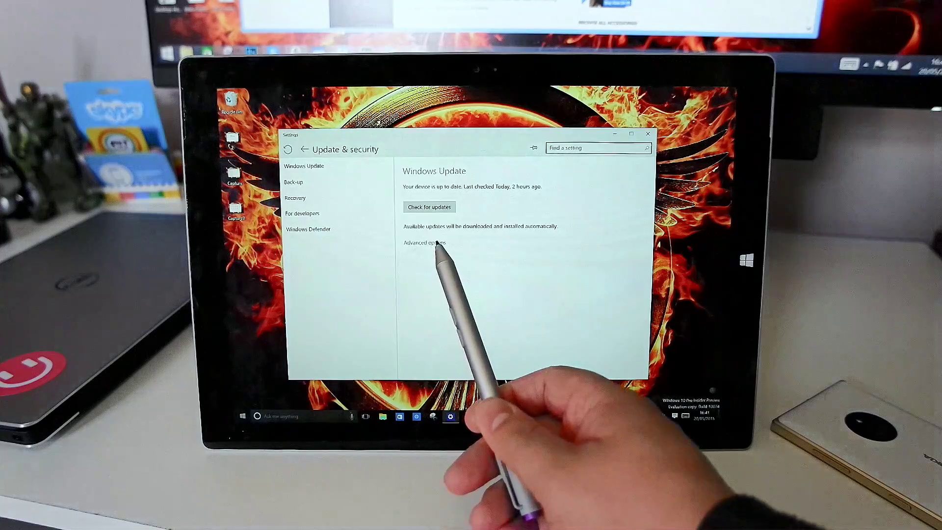
- Open Windows Update's Advanced options to reach the preview build settings
click(425, 242)
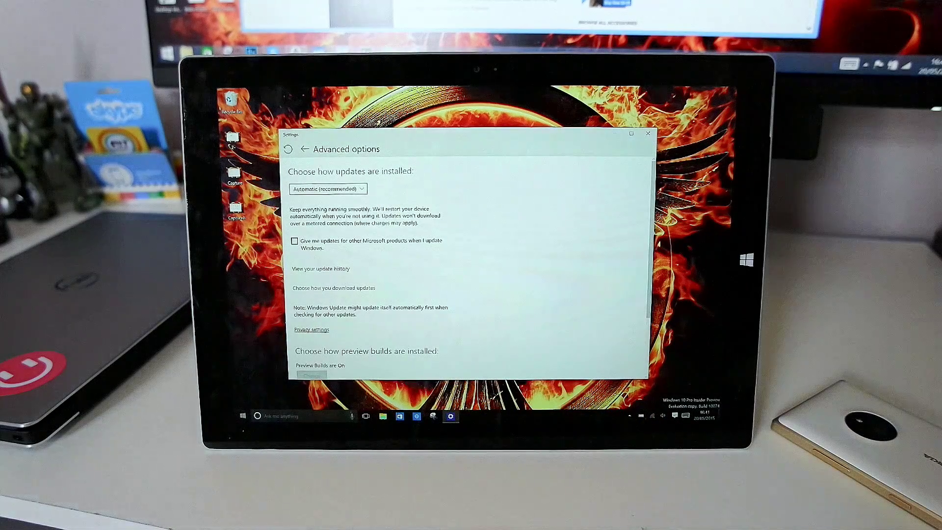
scroll(468, 280, down, 3)
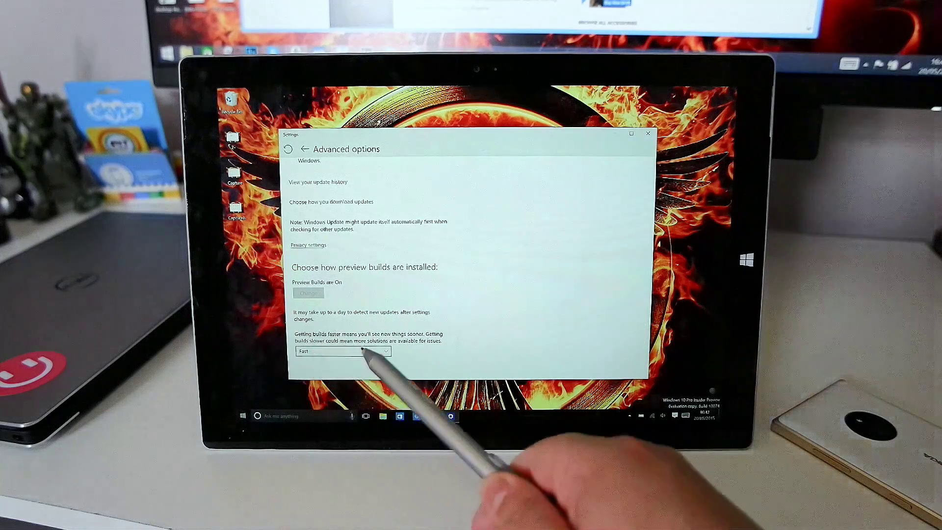
- Keep the preview build ring on Fast and go back to Update & security
click(366, 352)
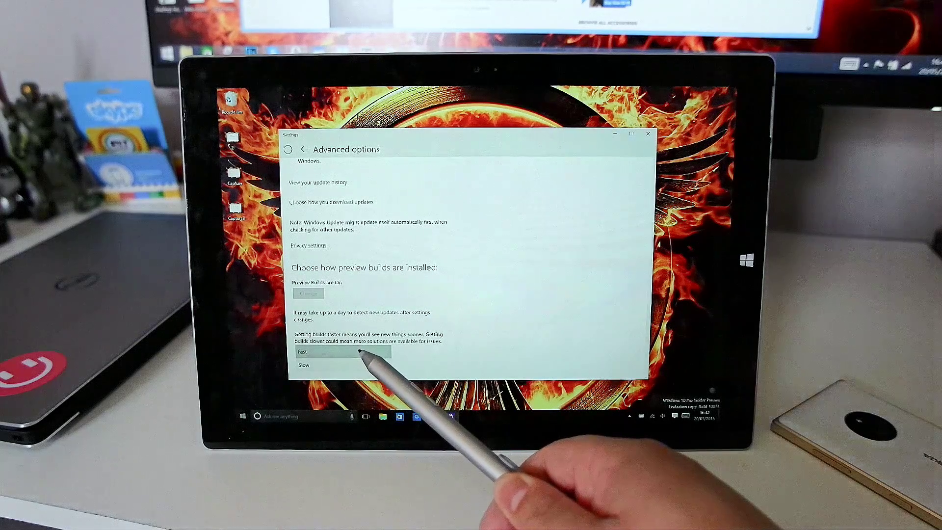
click(366, 352)
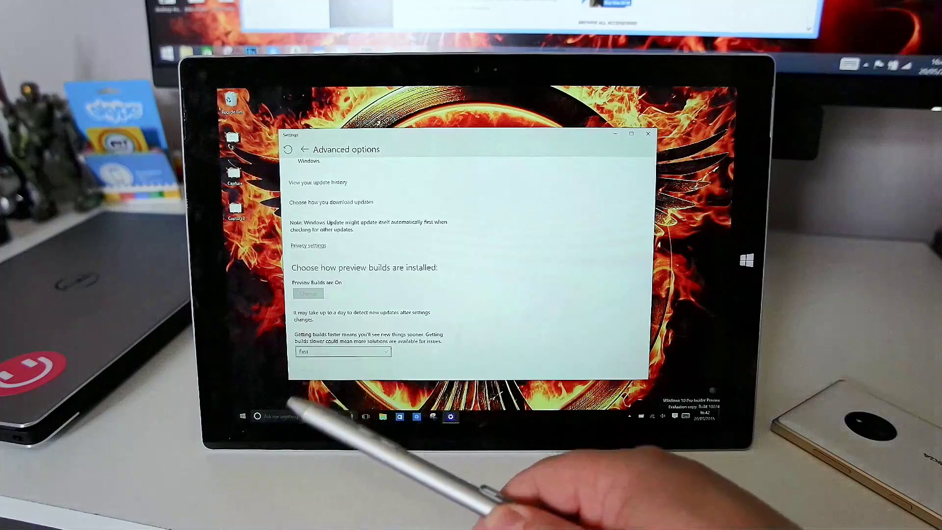
click(304, 149)
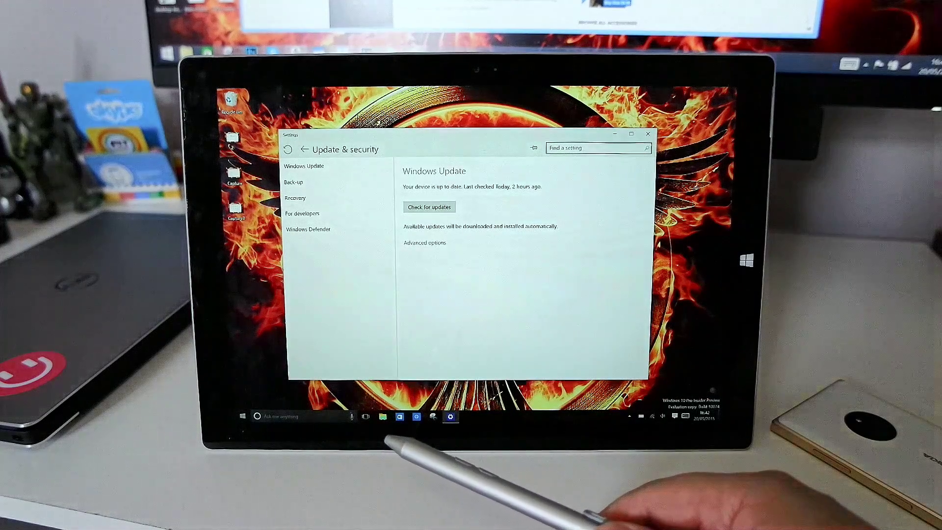